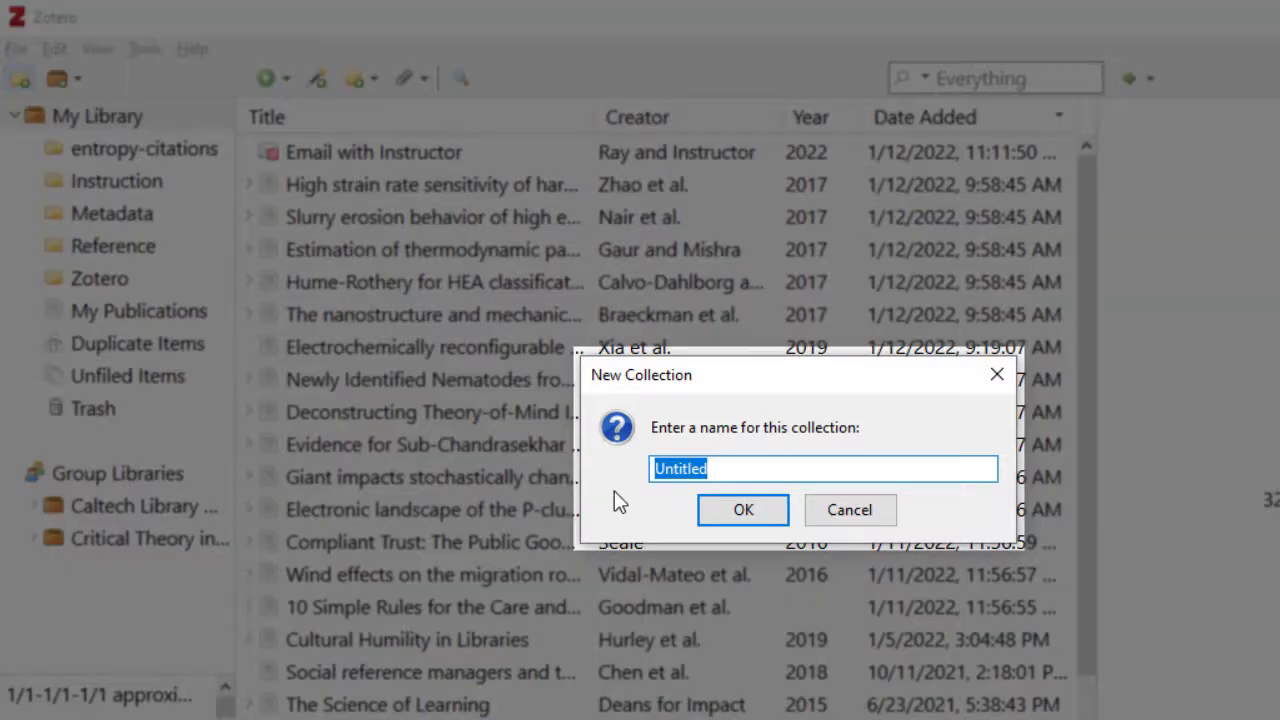
- Name the new collection Demo and create it in My Library
type("Demo")
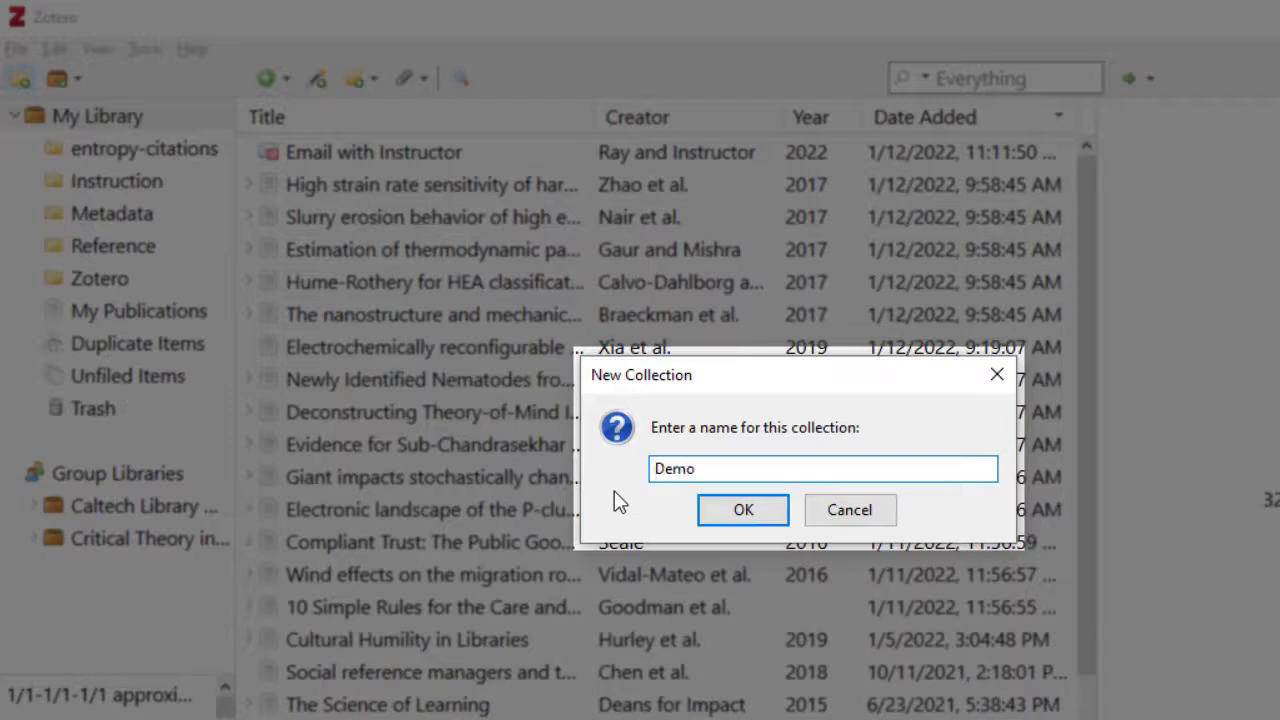
left_click(727, 509)
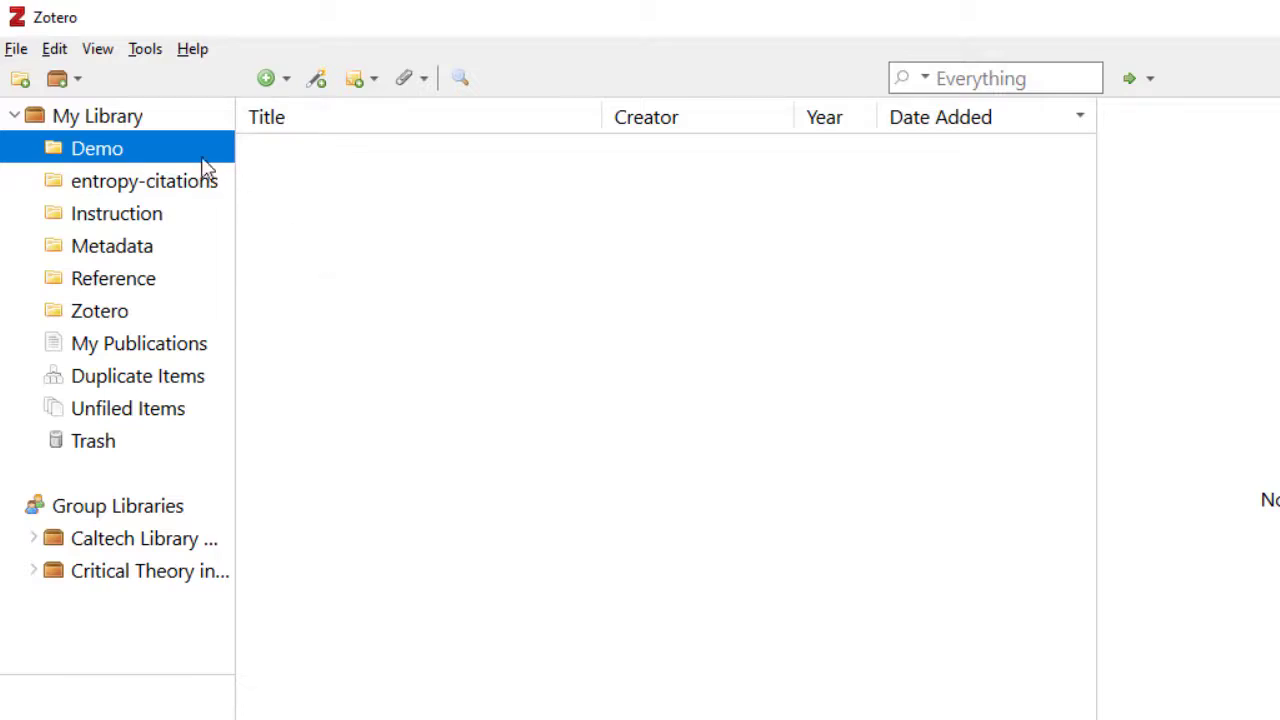
- Add the My Library items from "Email with Instructor" through "Electrochemically reconfigurable ..." to the Demo collection and open that collection
left_click(176, 120)
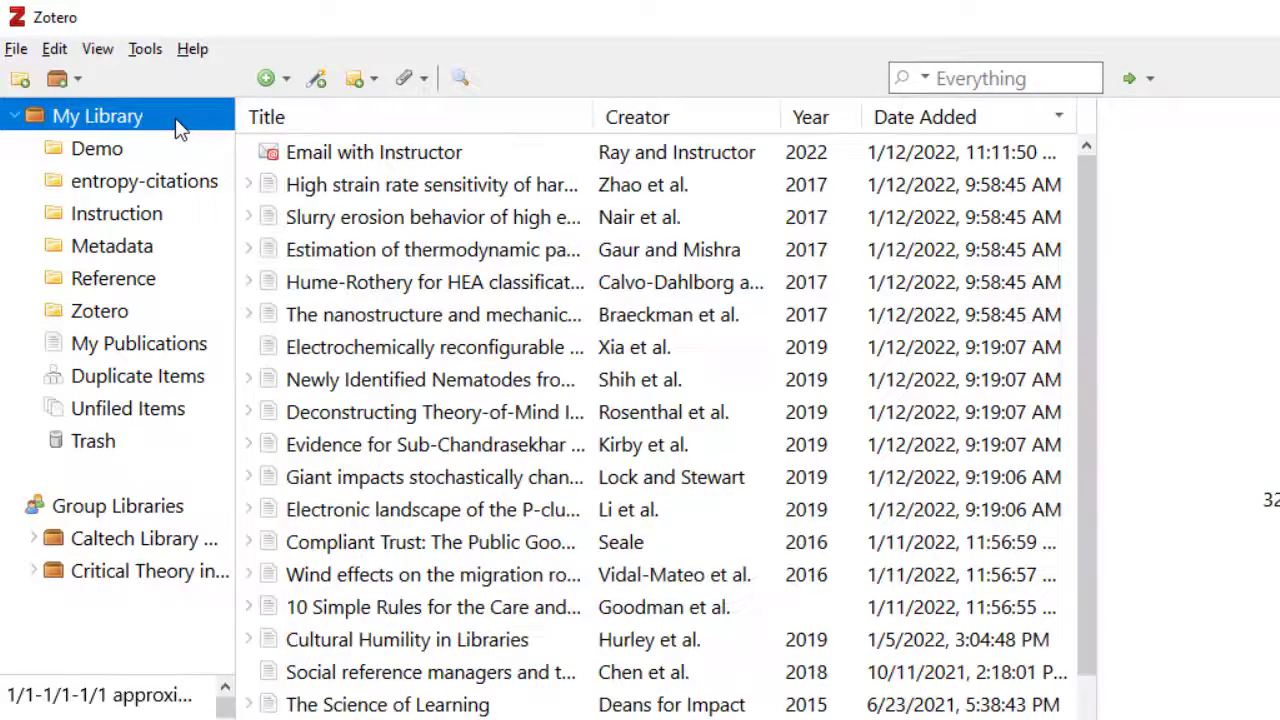
left_click(305, 156)
left_click(345, 355, "shift")
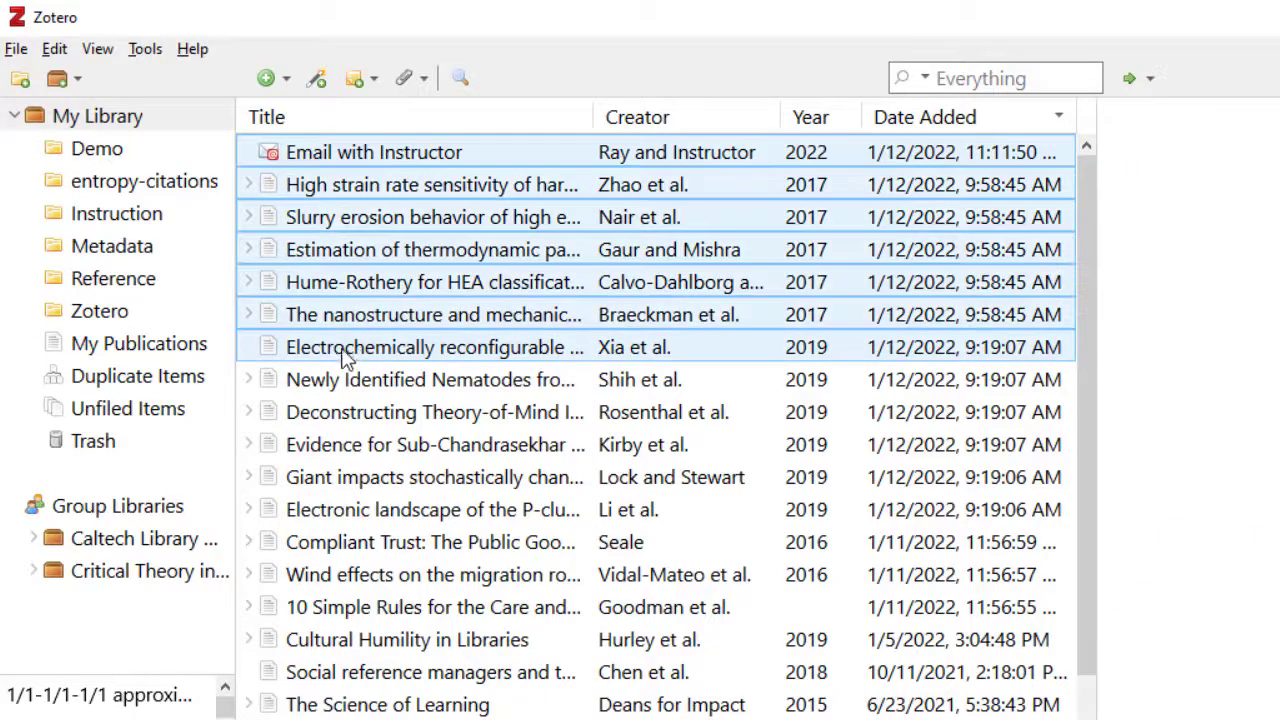
left_click_drag(343, 357, 118, 154)
left_click(118, 154)
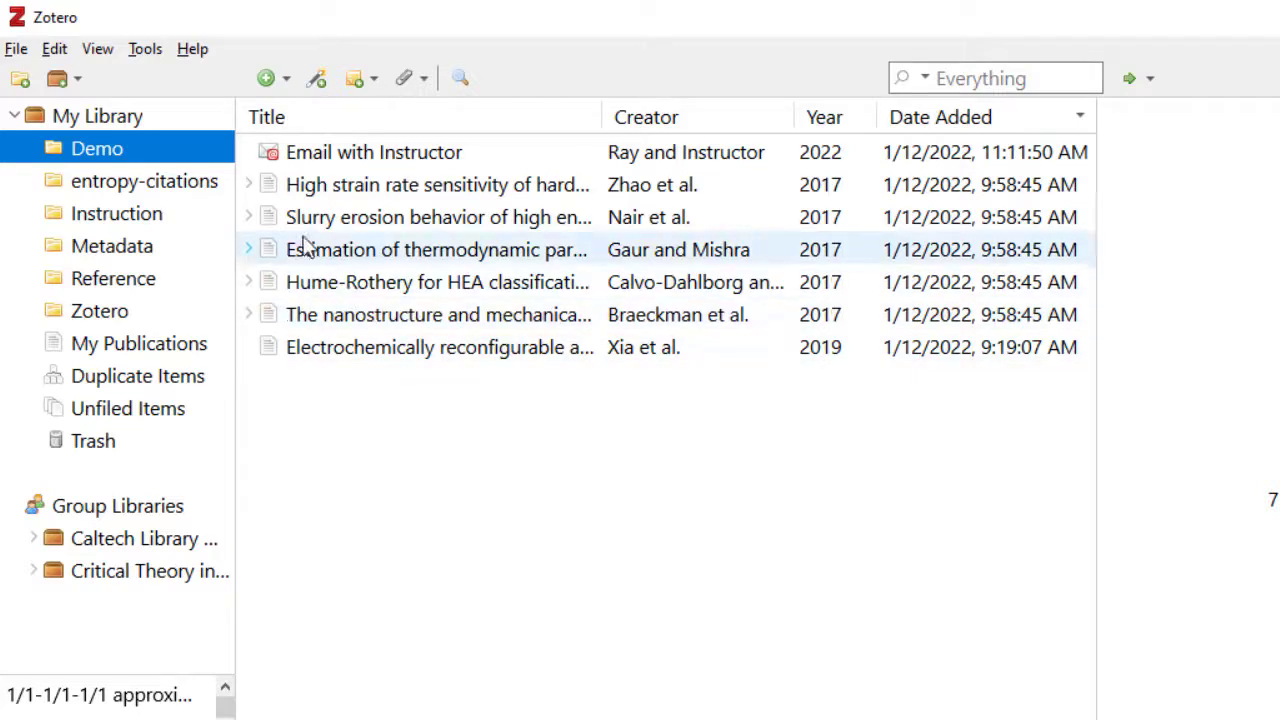
- With the Demo collection selected, save the "Without That Detail, I'm Not Coming" article from the browser and expand its entry in Zotero
left_click(185, 122)
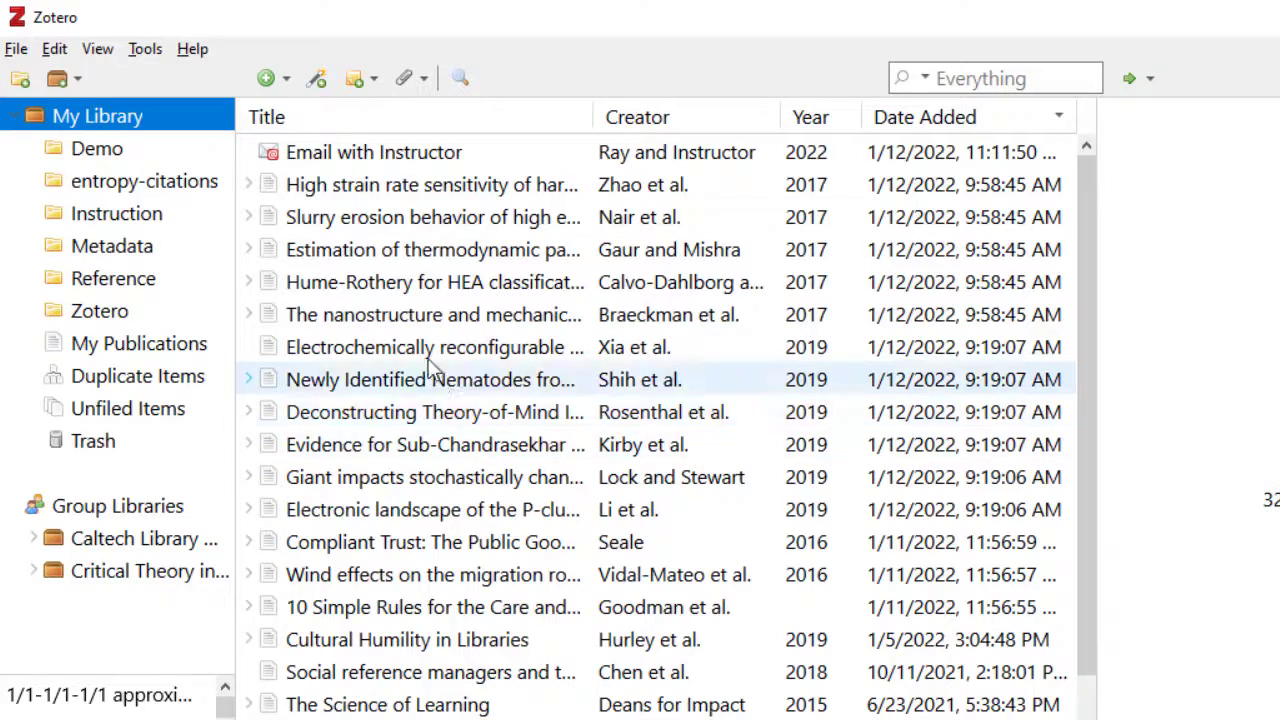
left_click(192, 158)
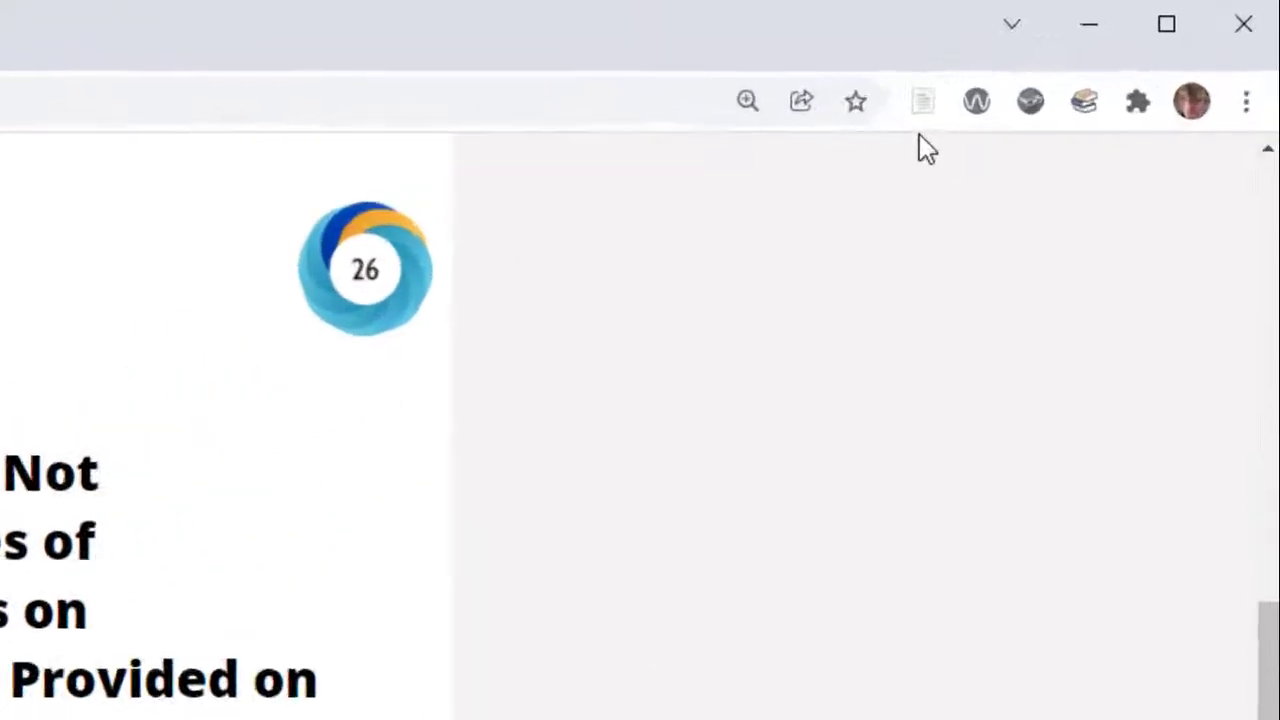
left_click(857, 118)
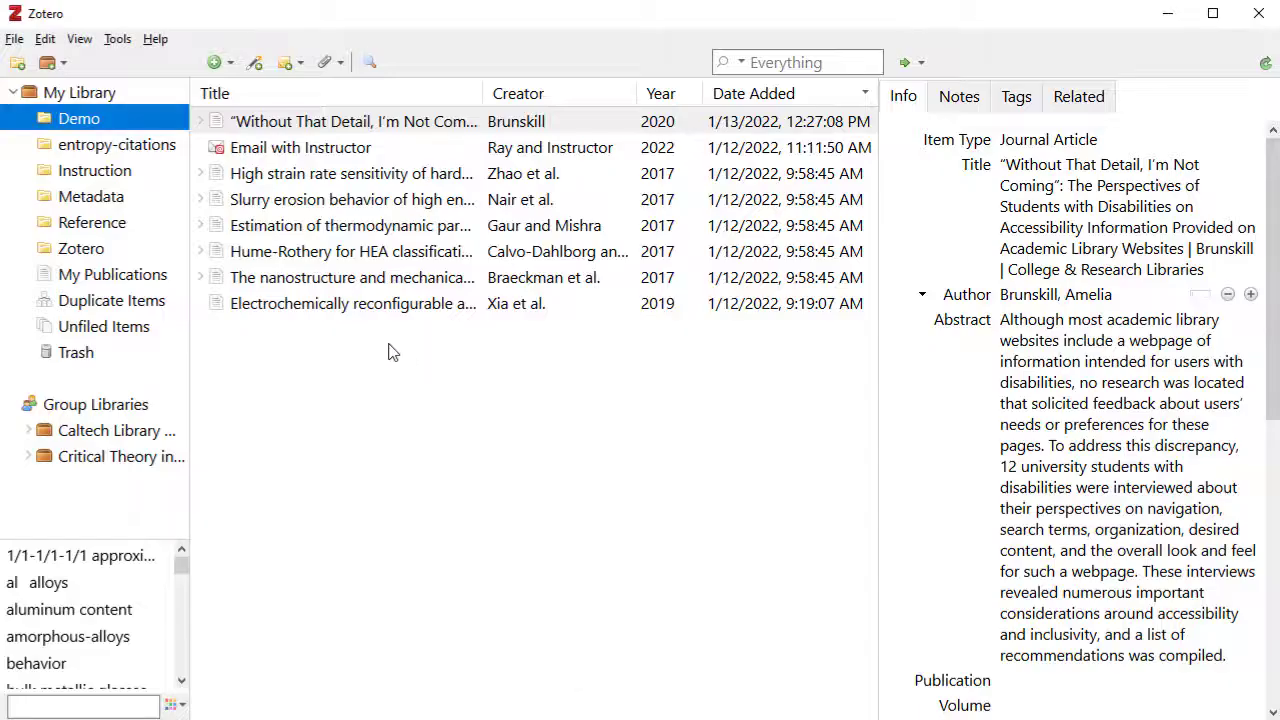
left_click(202, 122)
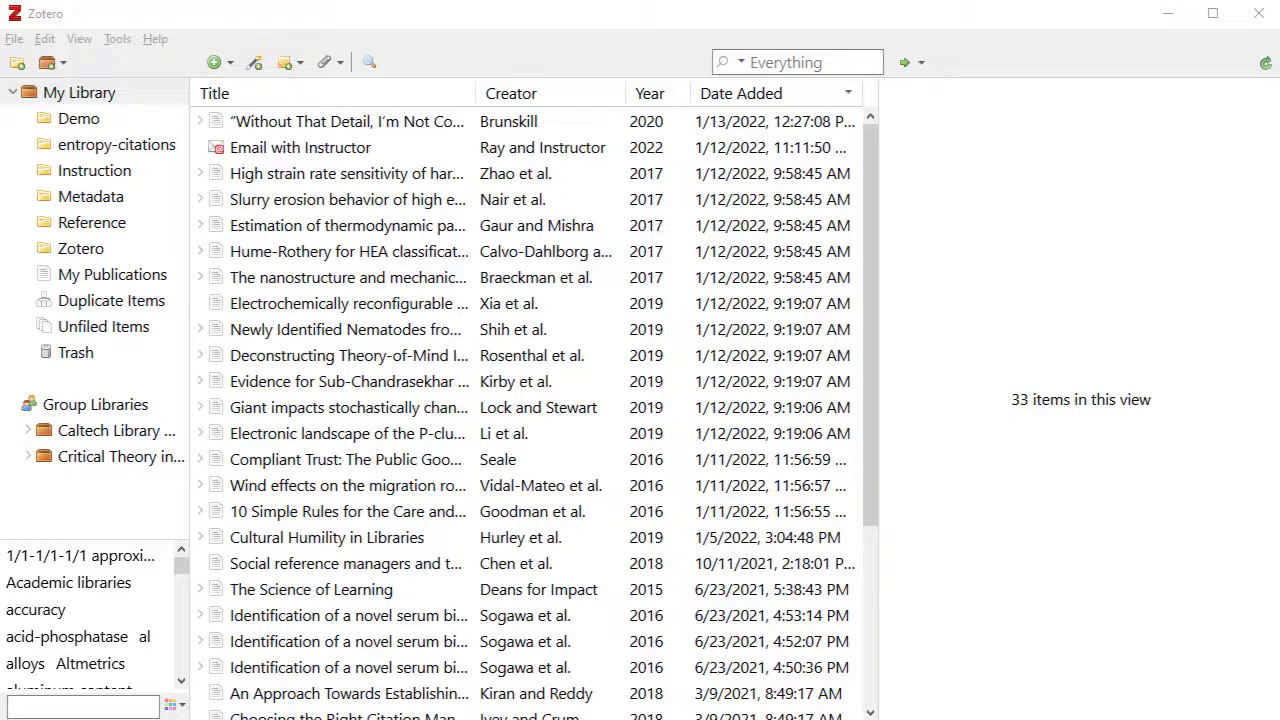
- Filter the library by the tag "cells" and clear the filter again
left_click(181, 685)
left_click(181, 685)
left_click(181, 685)
left_click(181, 685)
left_click(181, 685)
left_click(21, 620)
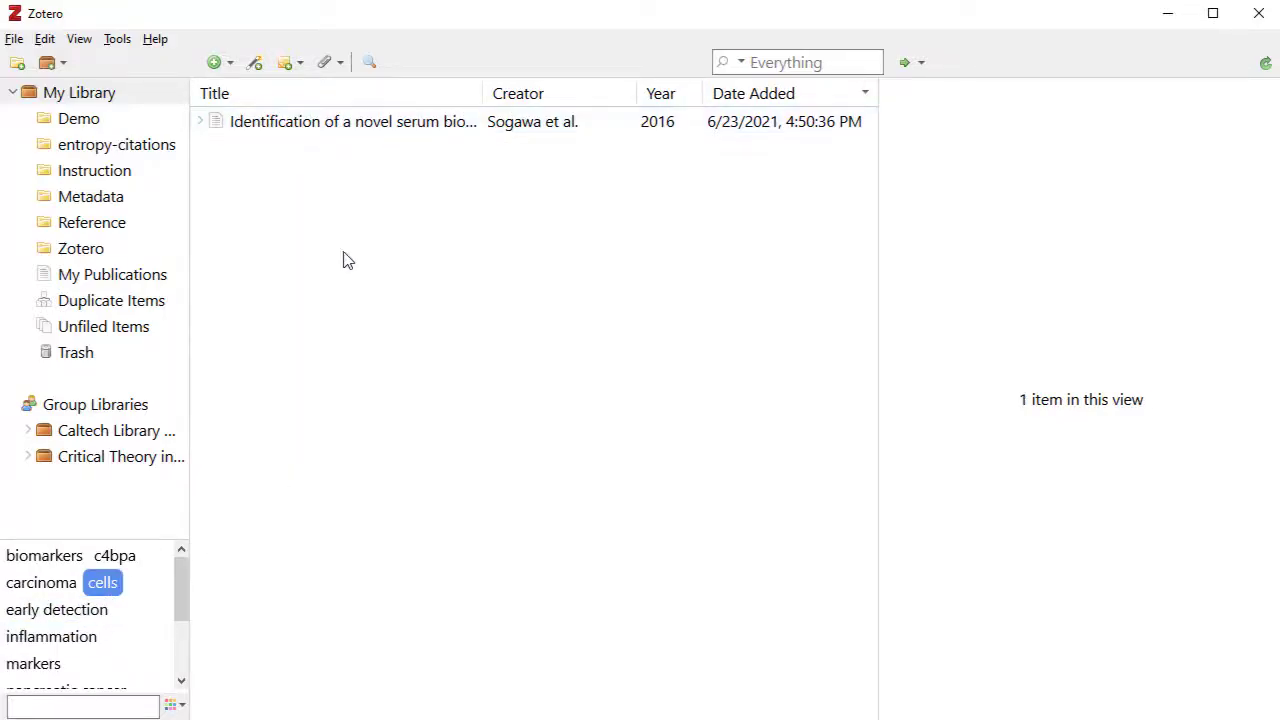
left_click(116, 583)
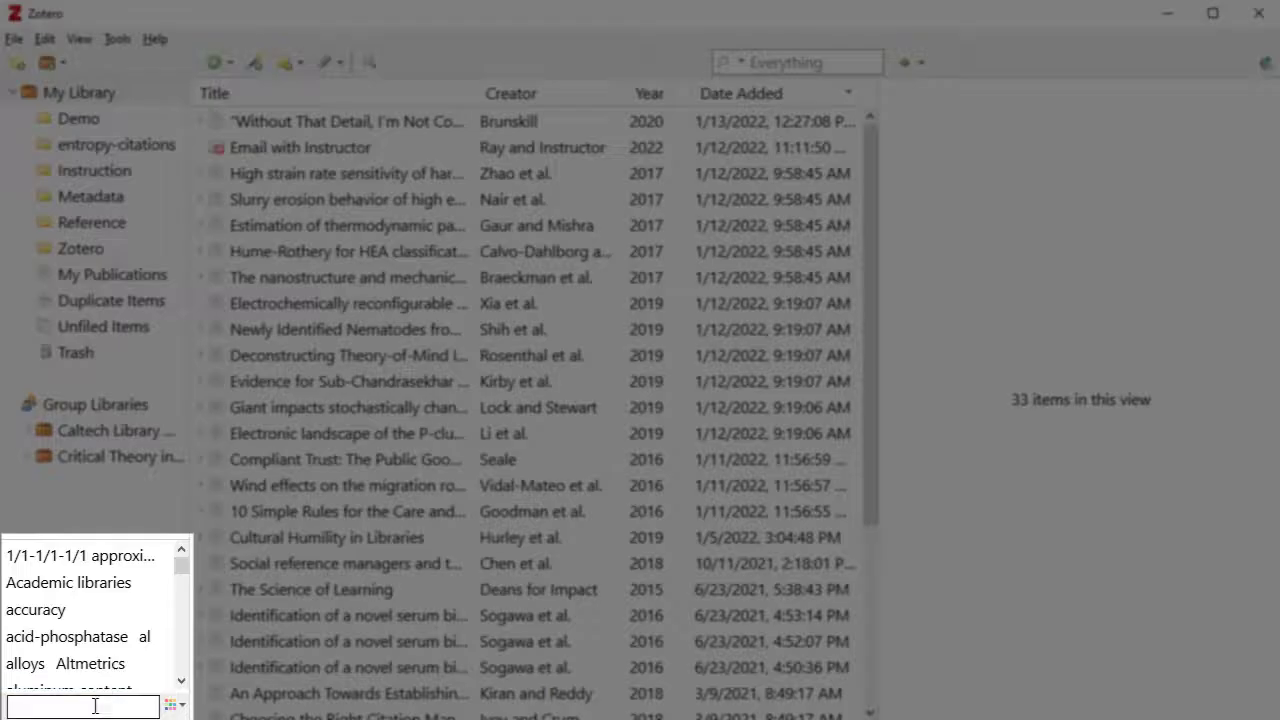
- Search the tags for "behavior", filter the library by the "behavior" tag, and clear both the filter and the tag search
left_click(95, 706)
type("behavior")
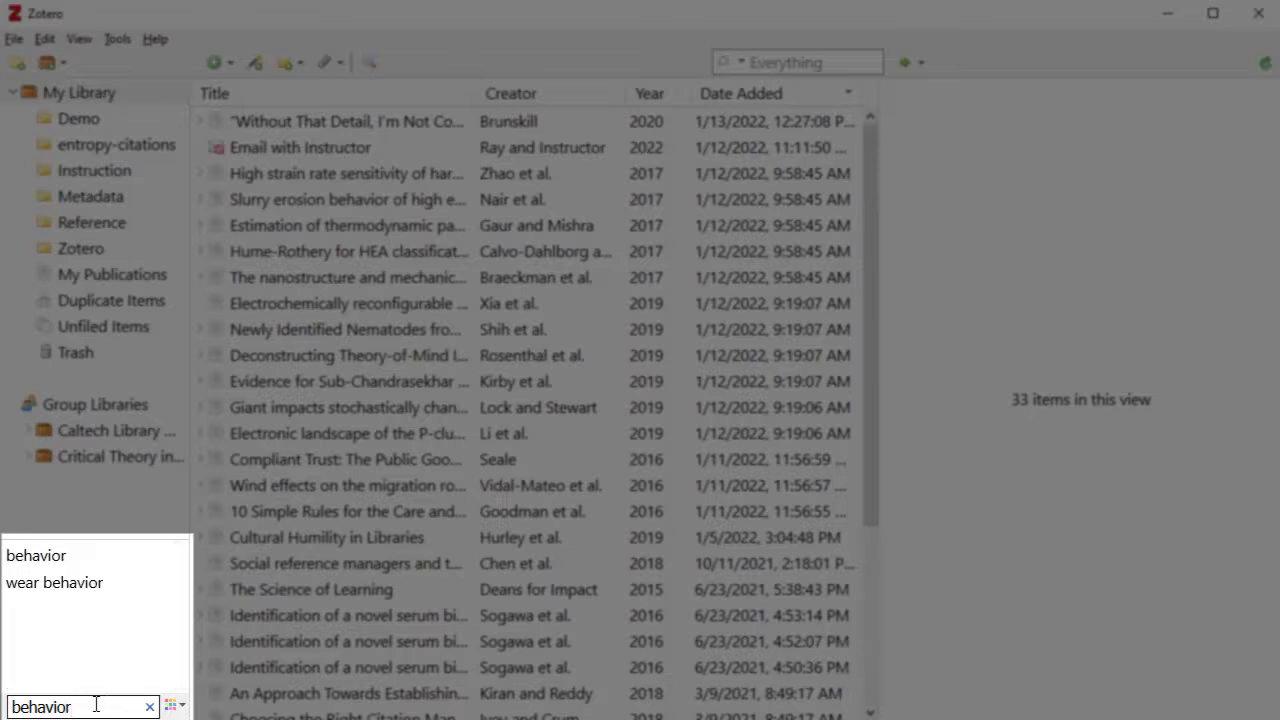
left_click(102, 598)
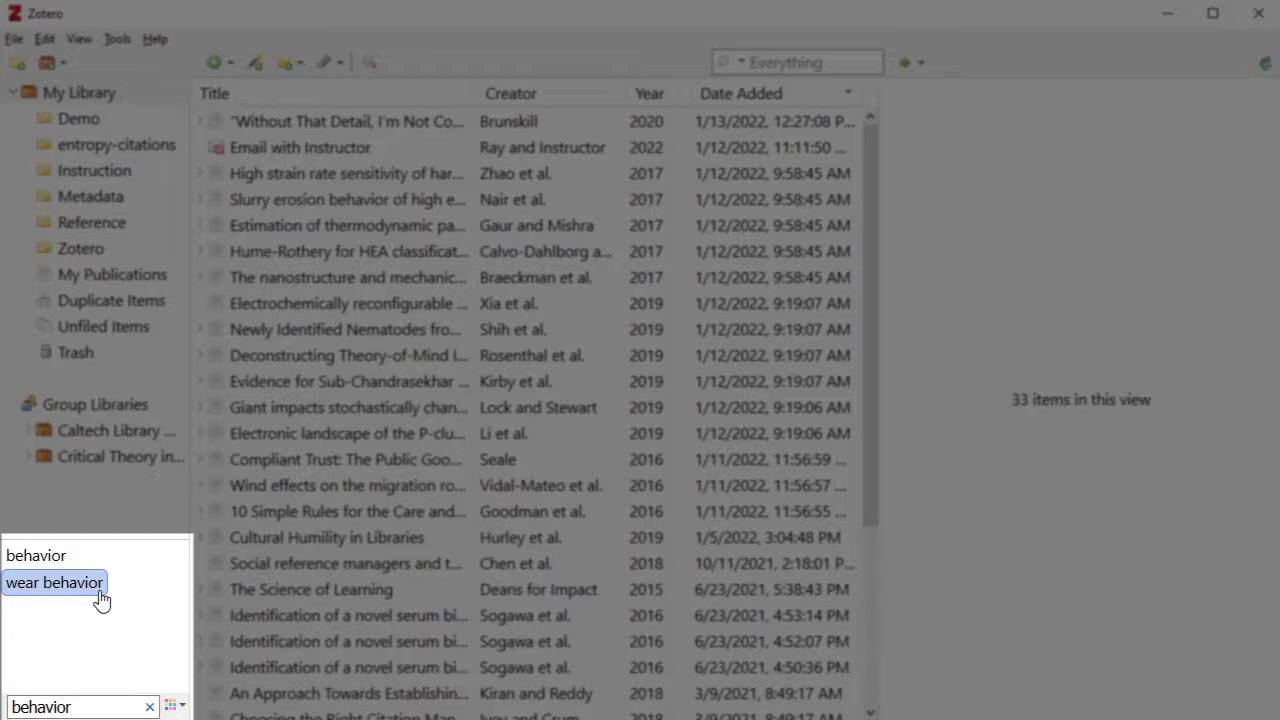
left_click(36, 556)
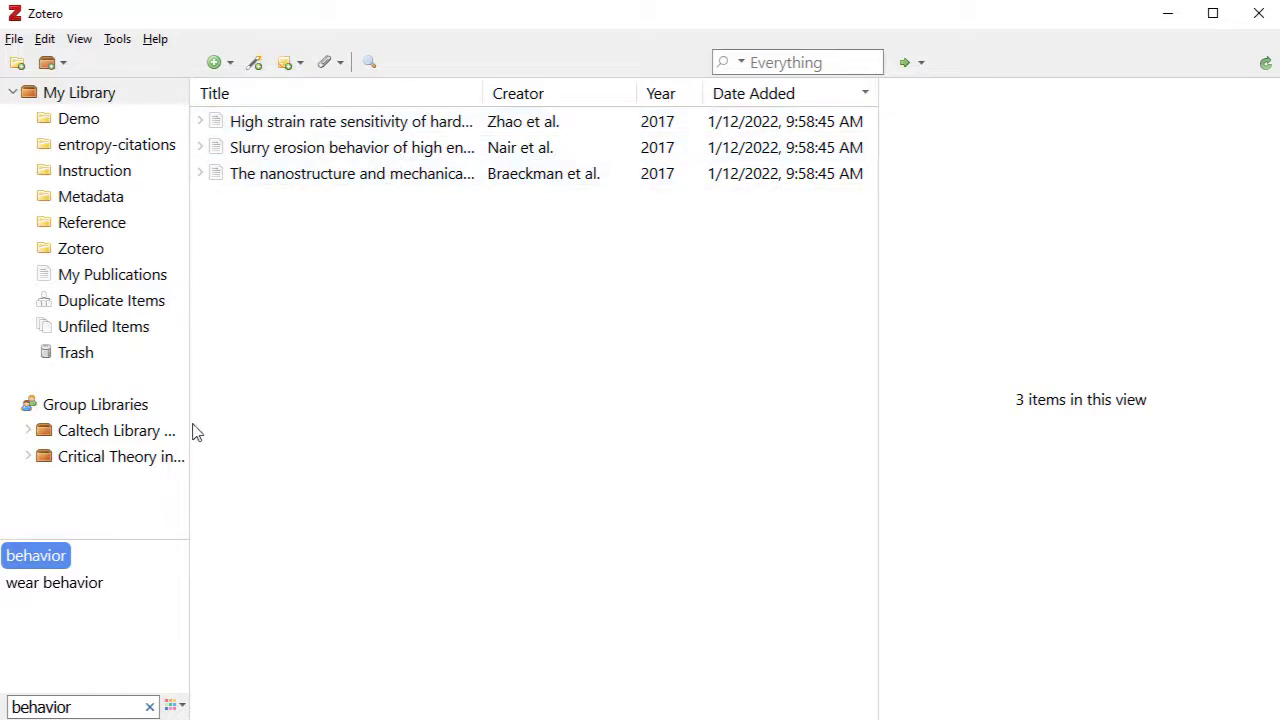
left_click(50, 558)
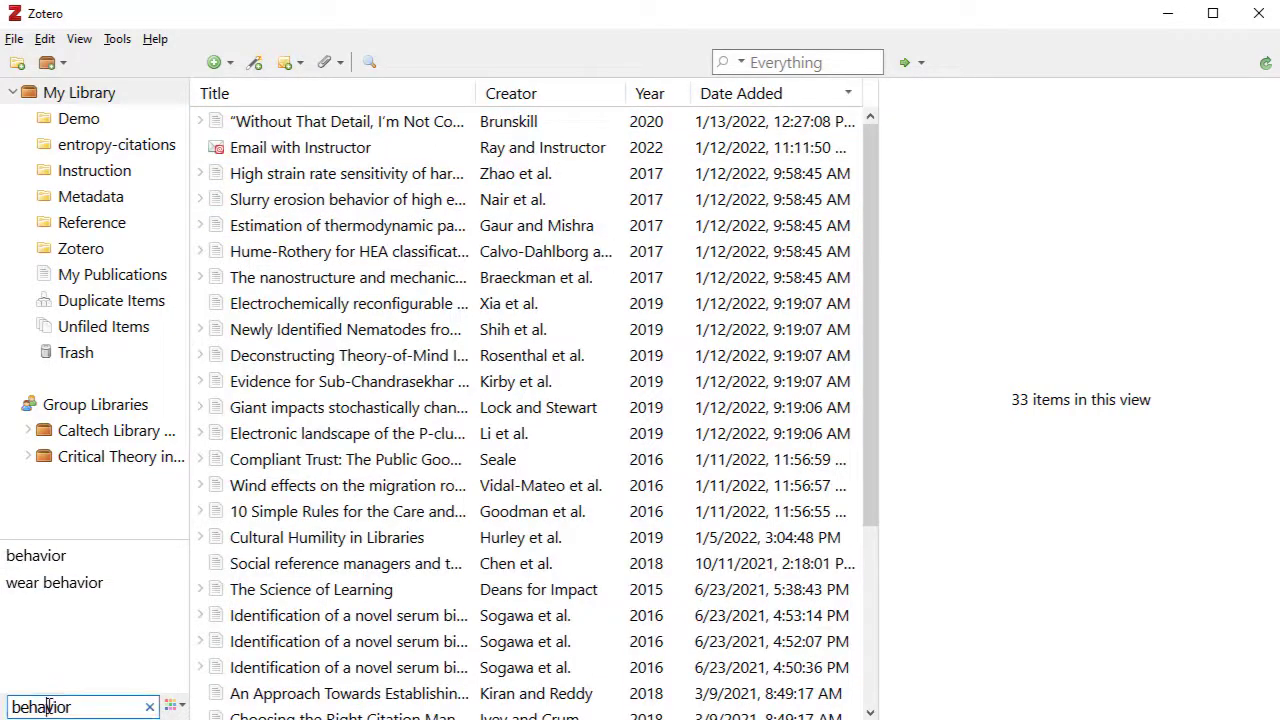
double_click(55, 706)
key("BackSpace")
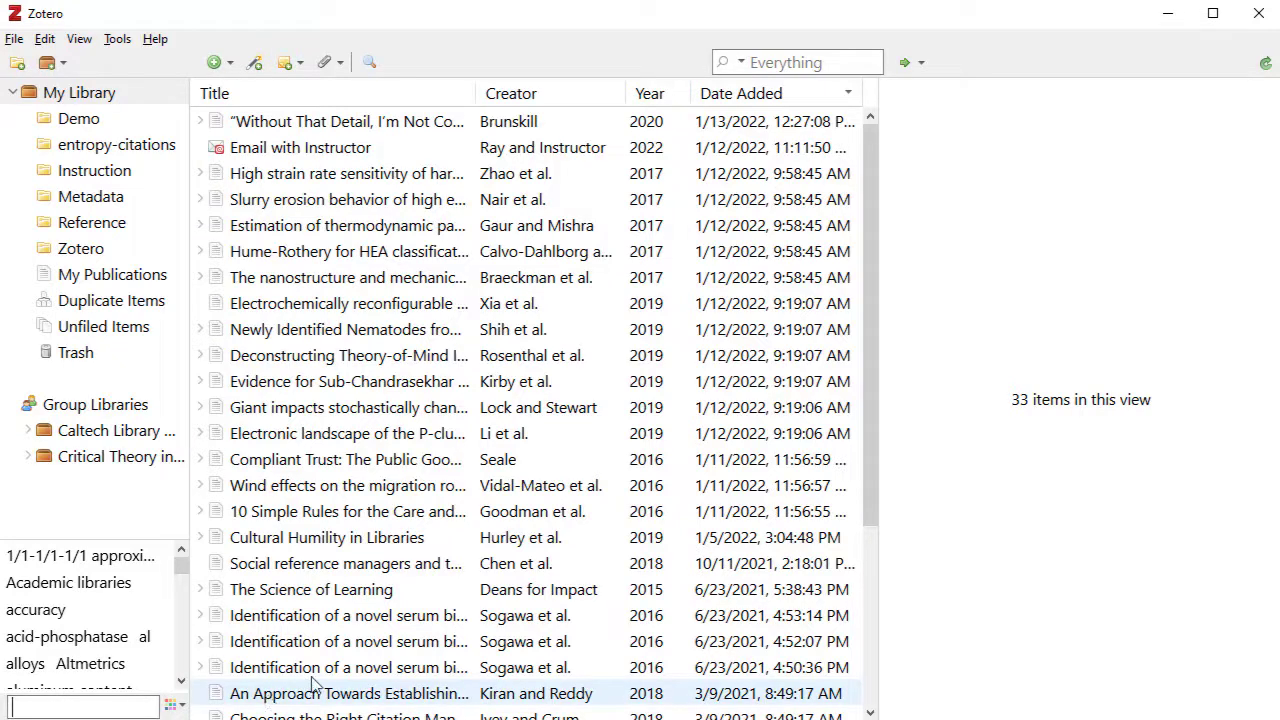
- Add the tag "read later" to the article "Social reference managers and their users"
left_click(443, 573)
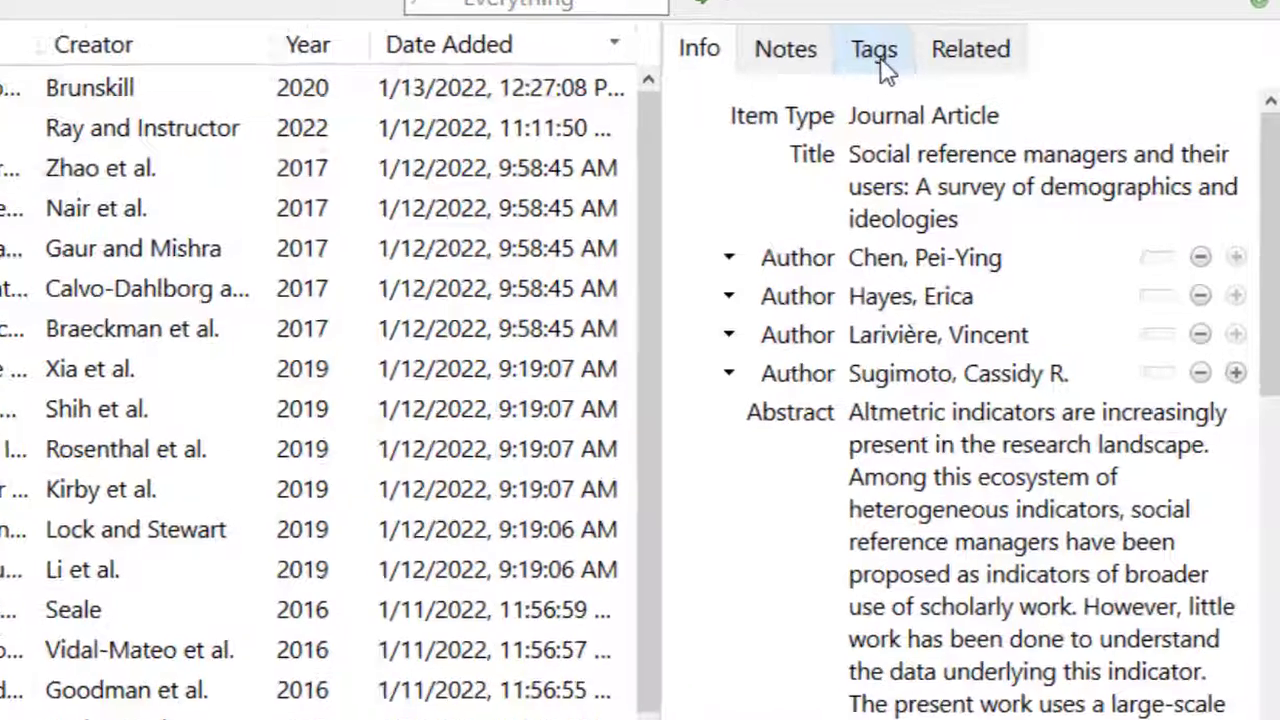
left_click(1012, 98)
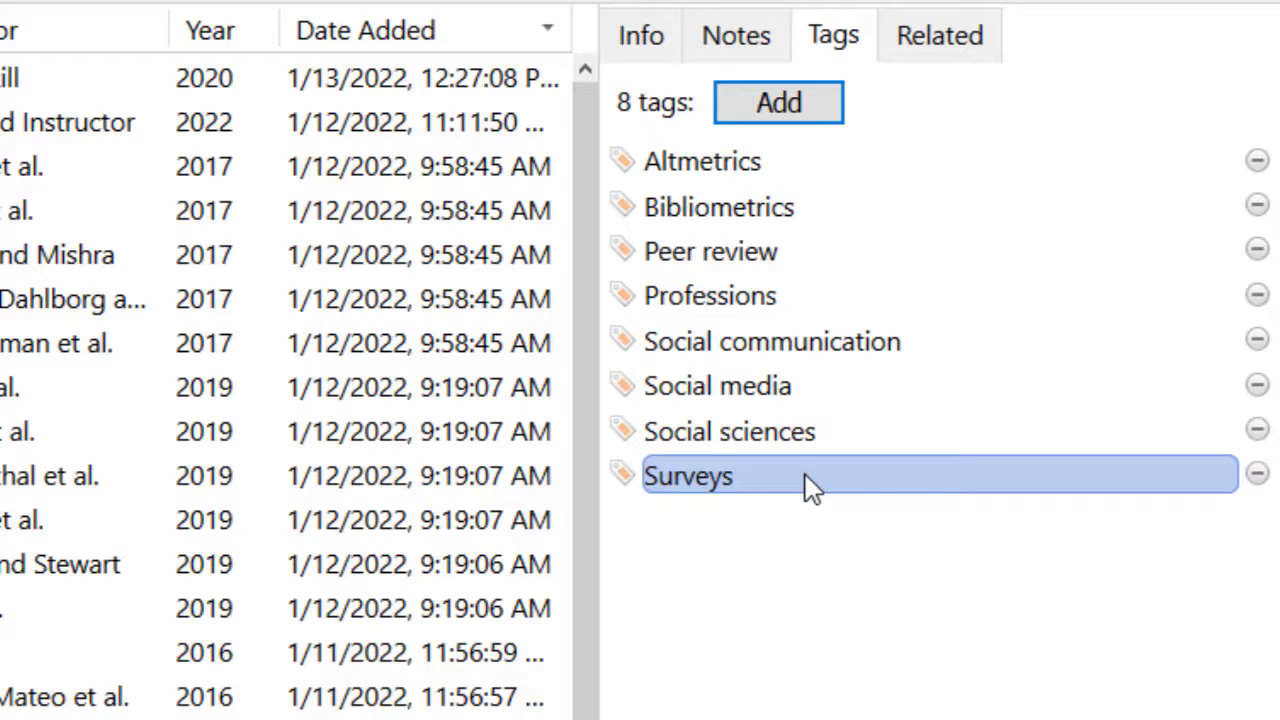
left_click(820, 107)
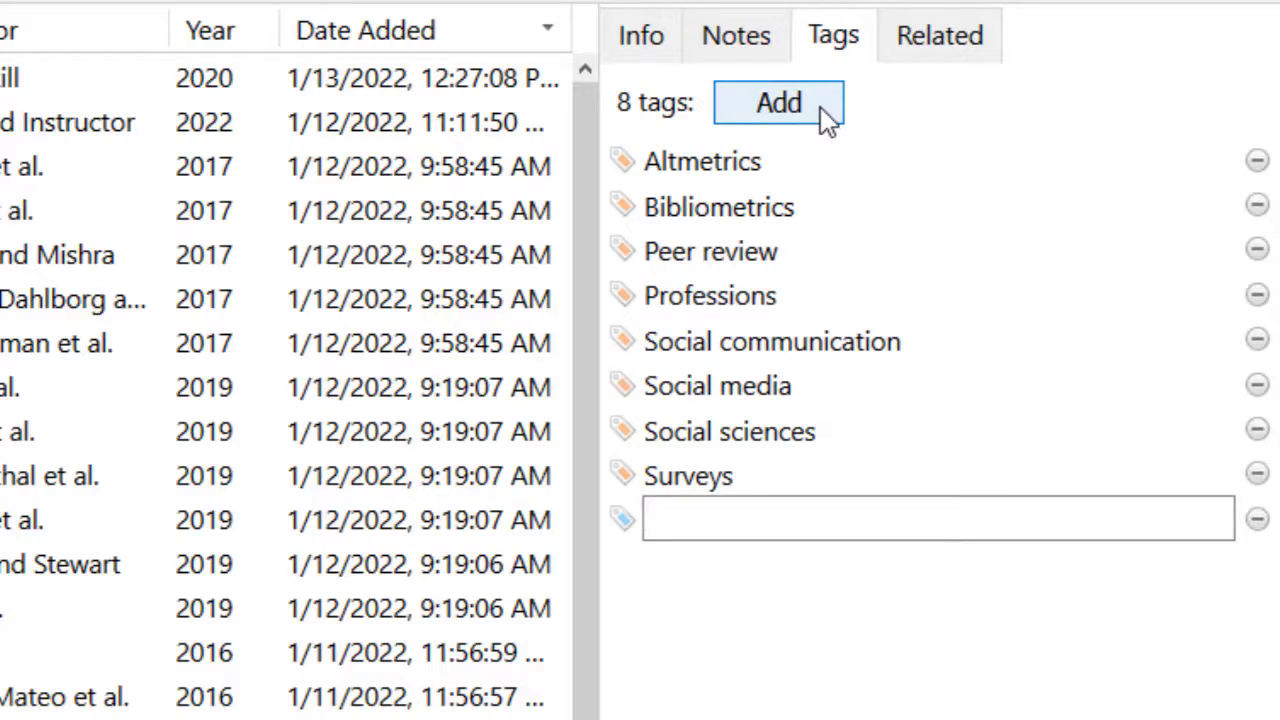
type("read later")
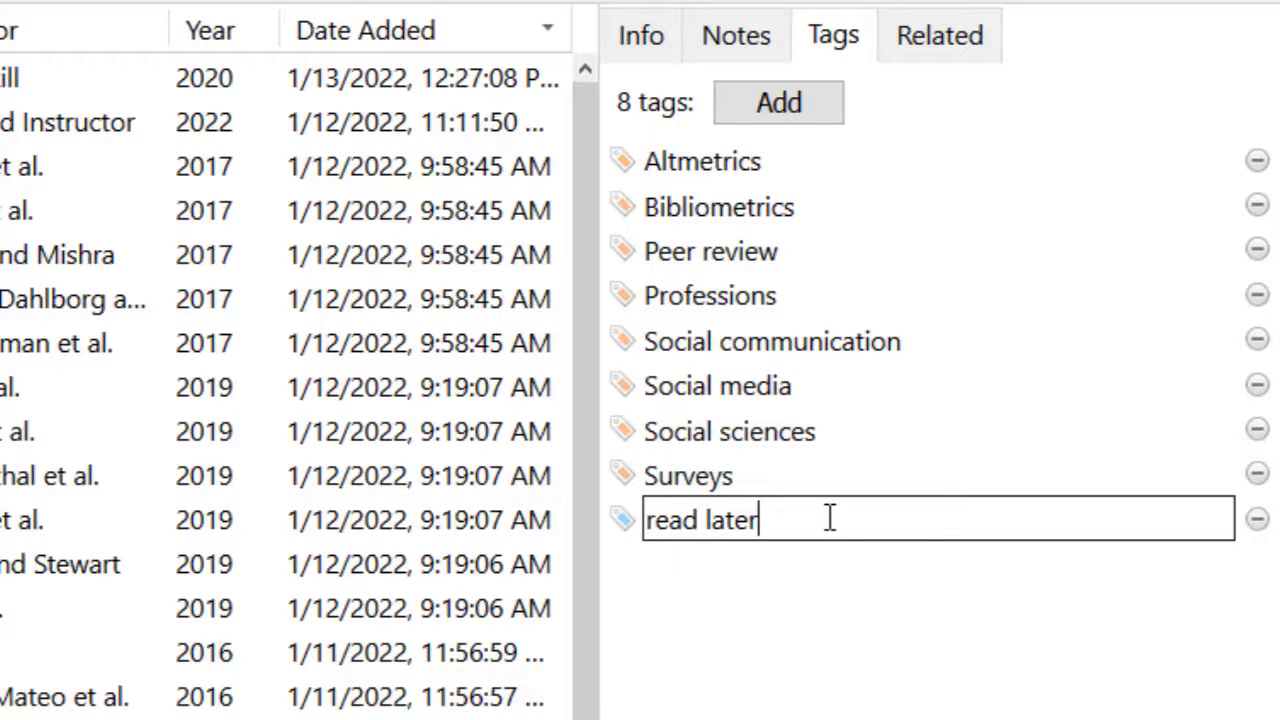
key("Return")
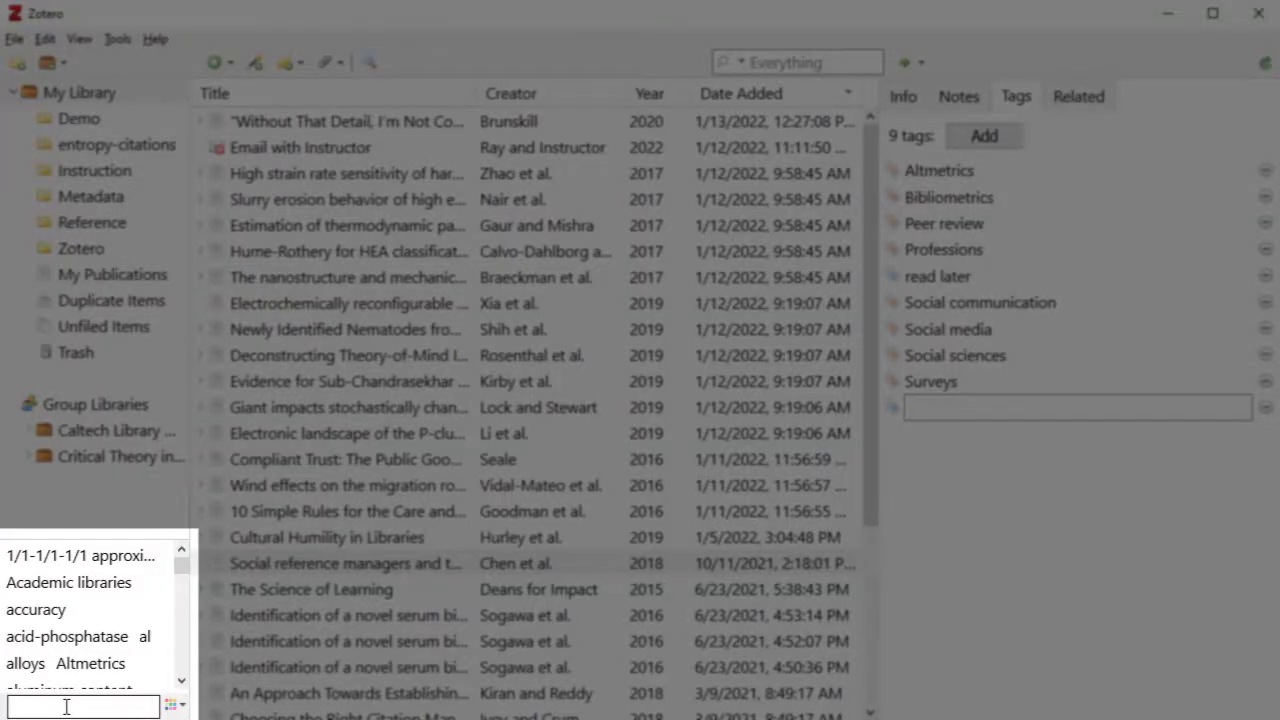
- Find the "read later" tag and assign it to all items from "Without That Detail" through "10 Simple Rules for the Care and ..."
left_click(66, 707)
type("read later")
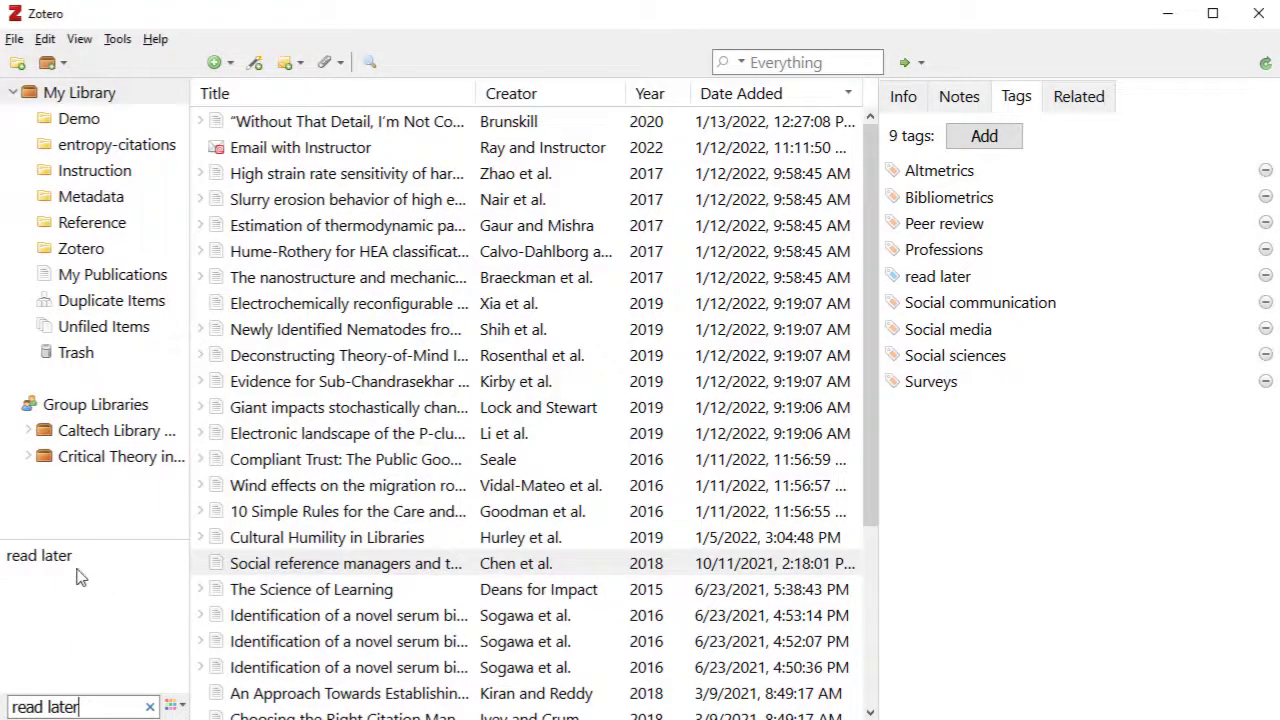
left_click(264, 514)
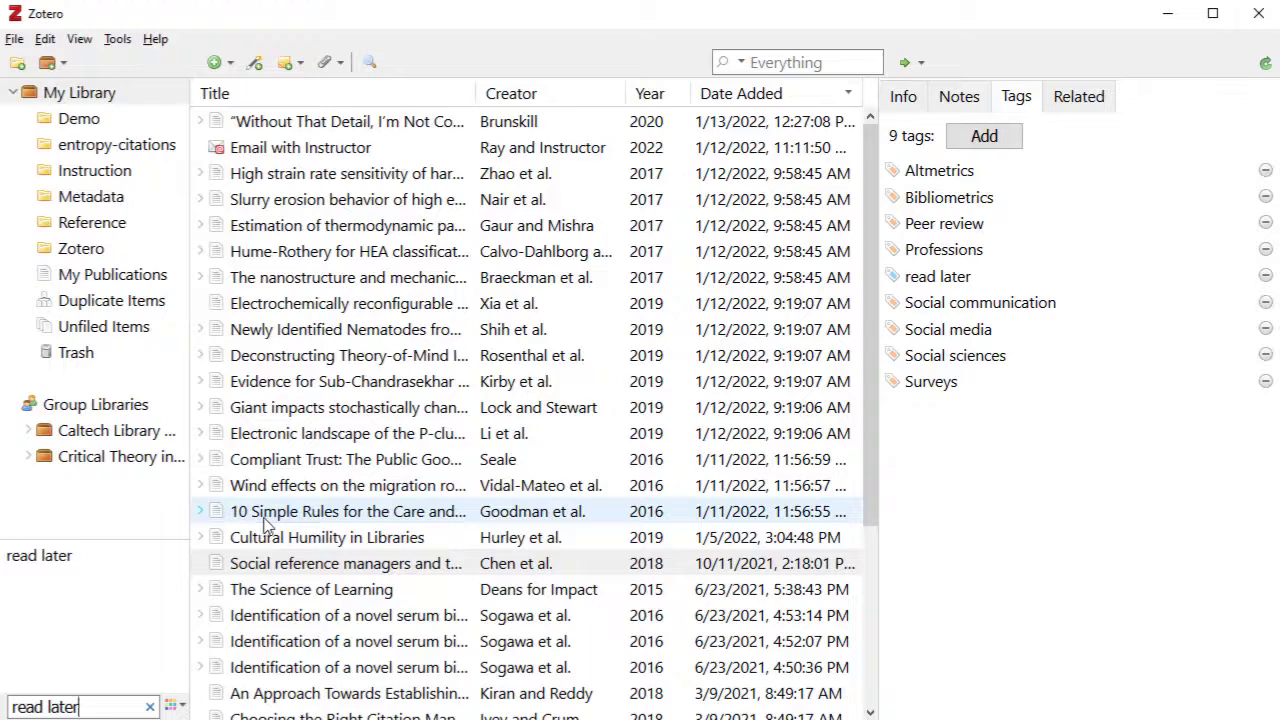
left_click(300, 127, "shift")
left_click_drag(300, 125, 57, 554)
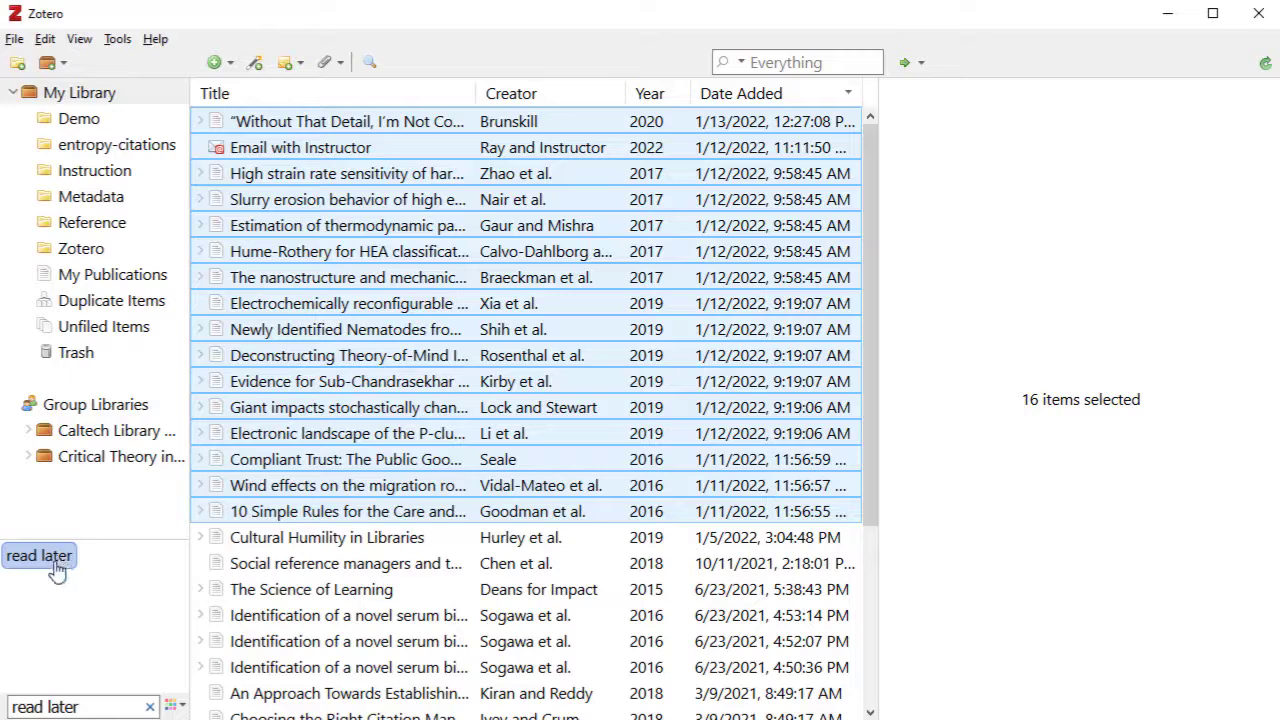
- Filter the library by the "read later" tag to view its items, and remove the filter
left_click(58, 558)
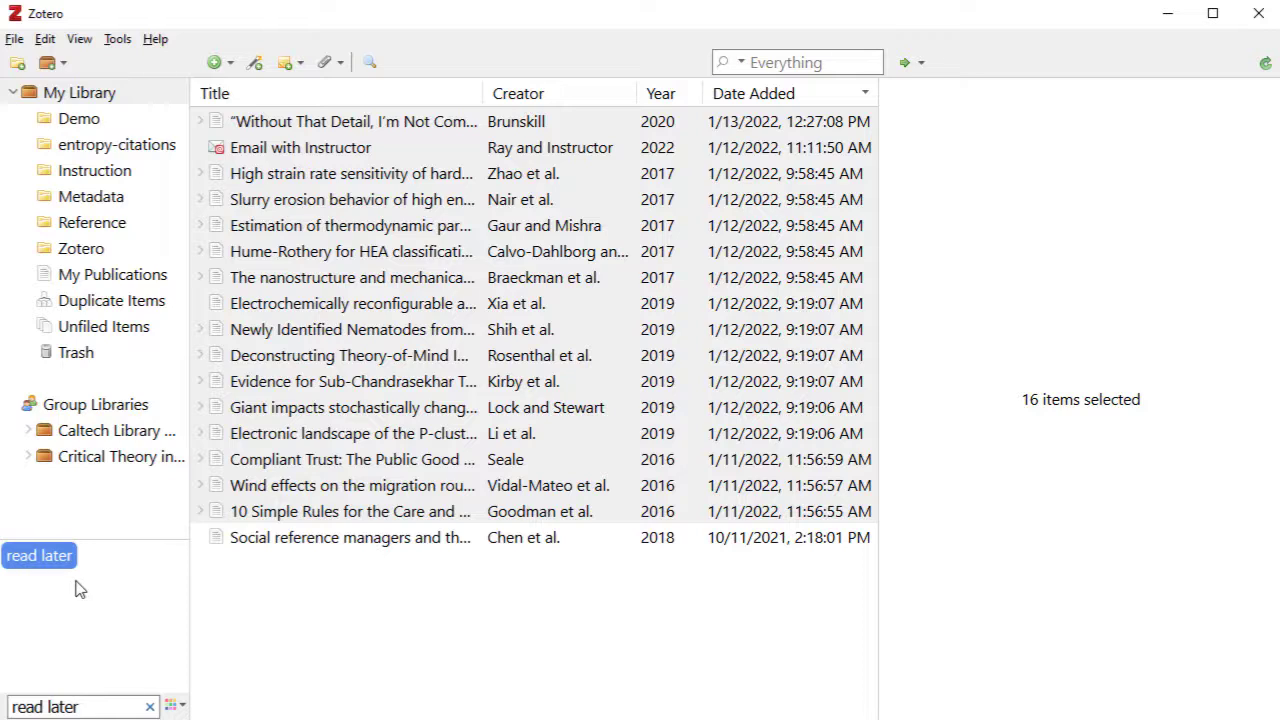
left_click(60, 558)
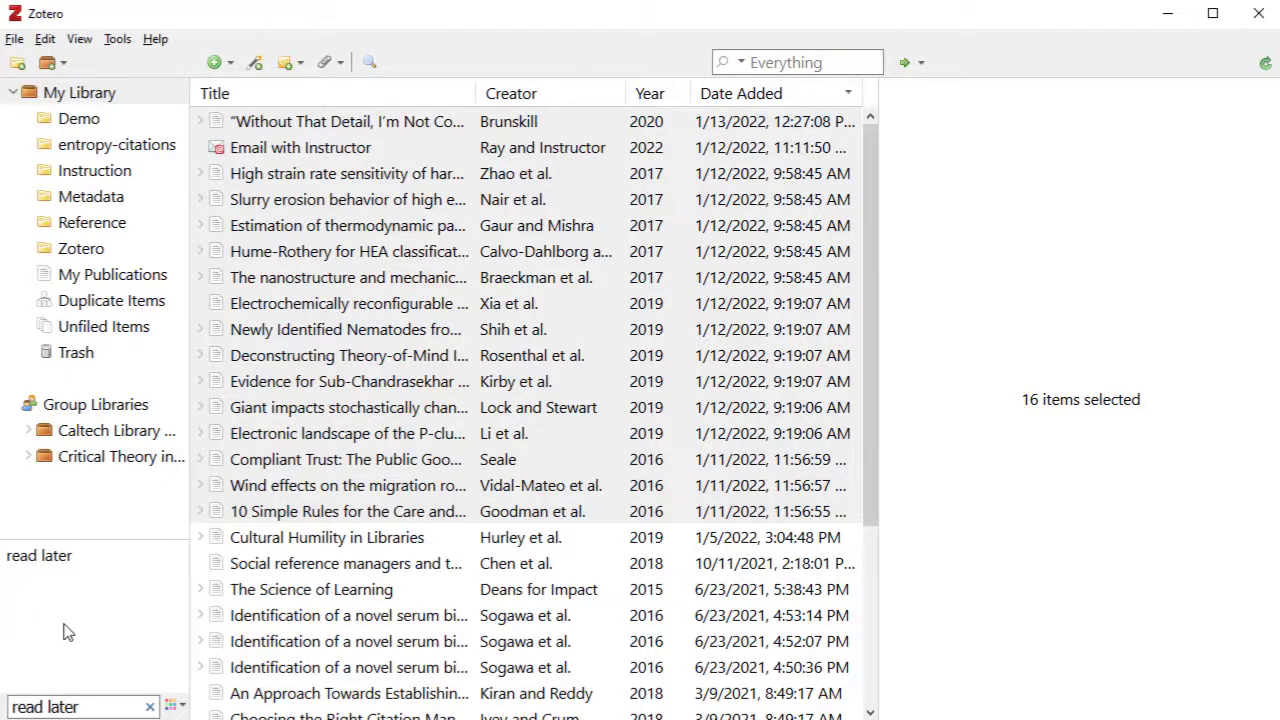
- Assign a blue color to the "read later" tag
left_click(64, 564)
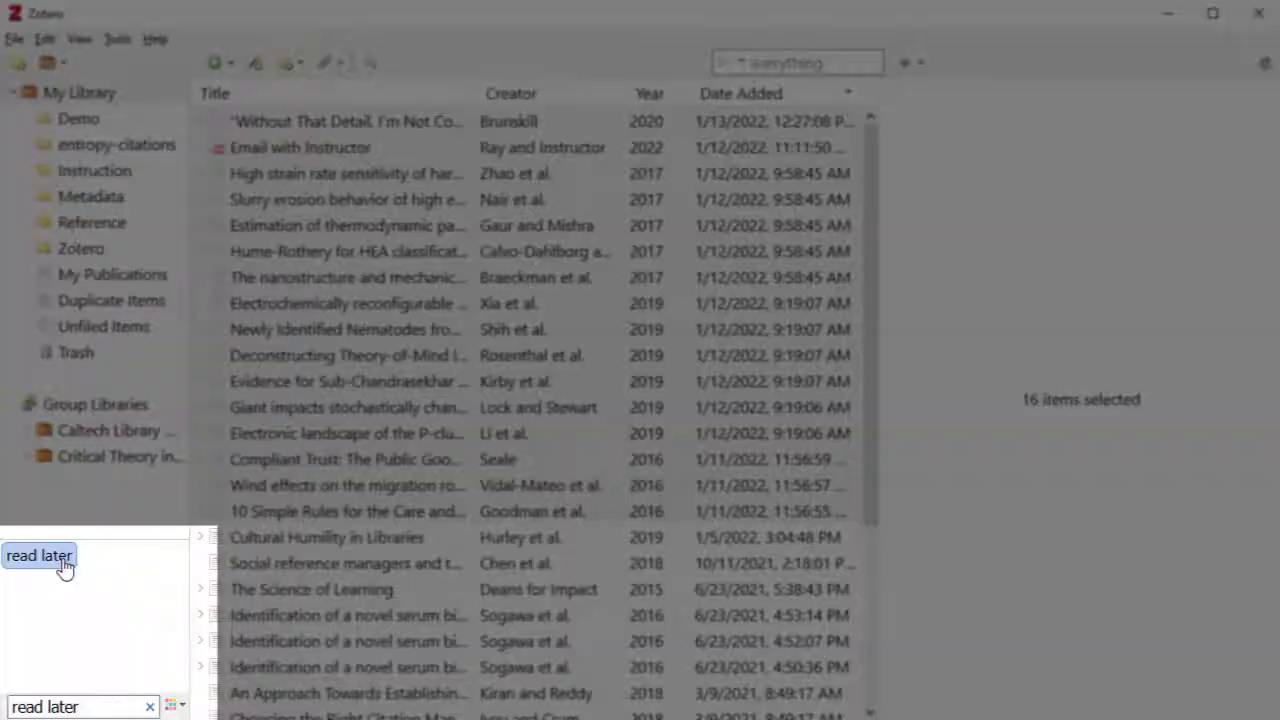
right_click(64, 564)
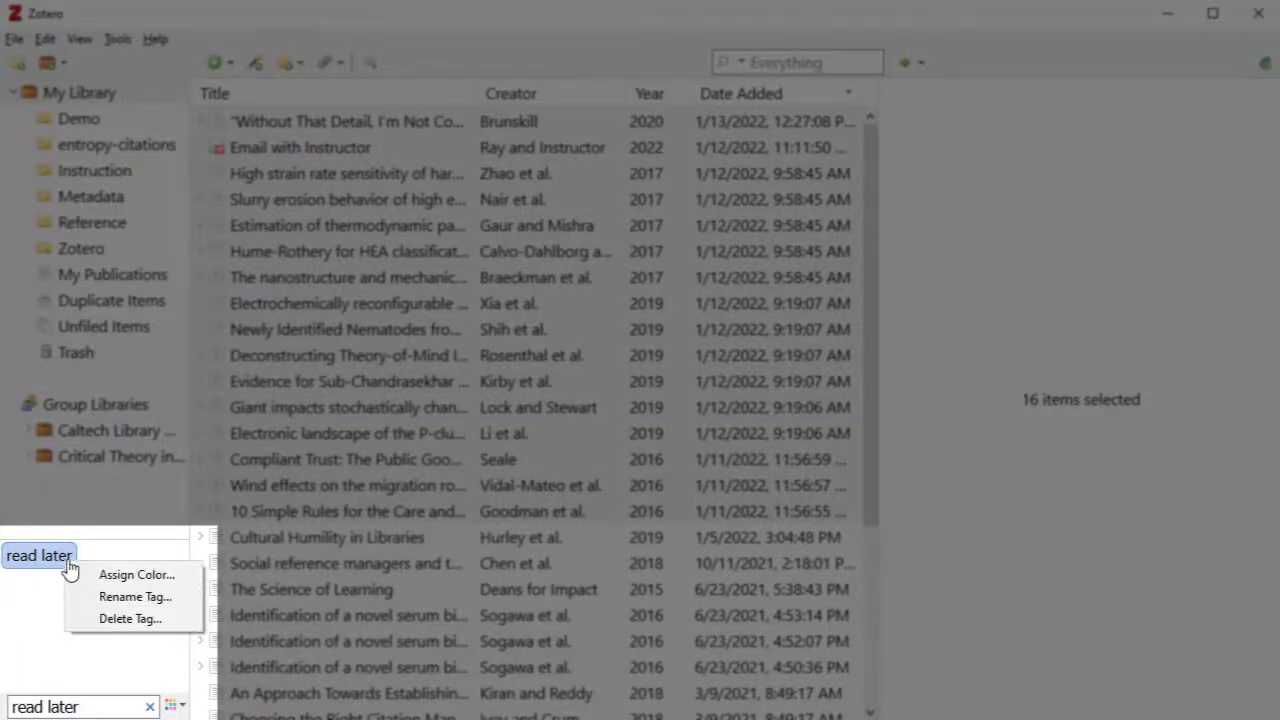
left_click(111, 577)
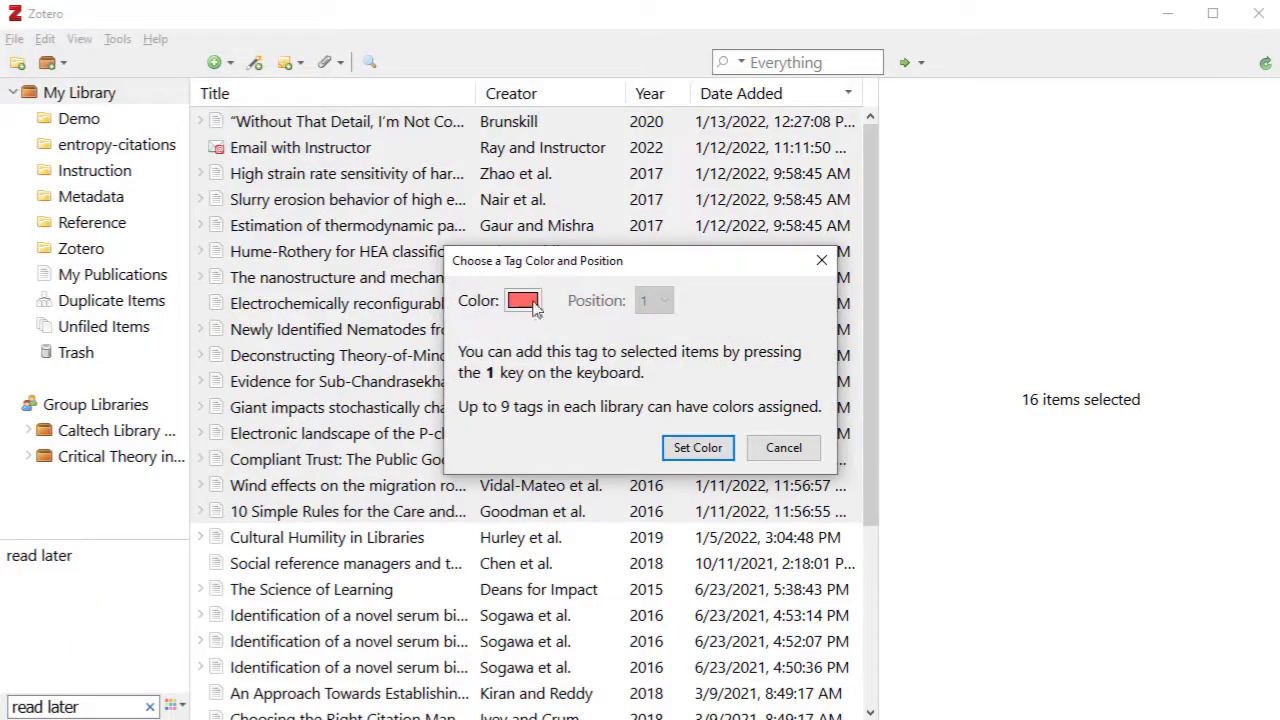
left_click_drag(566, 271, 270, 277)
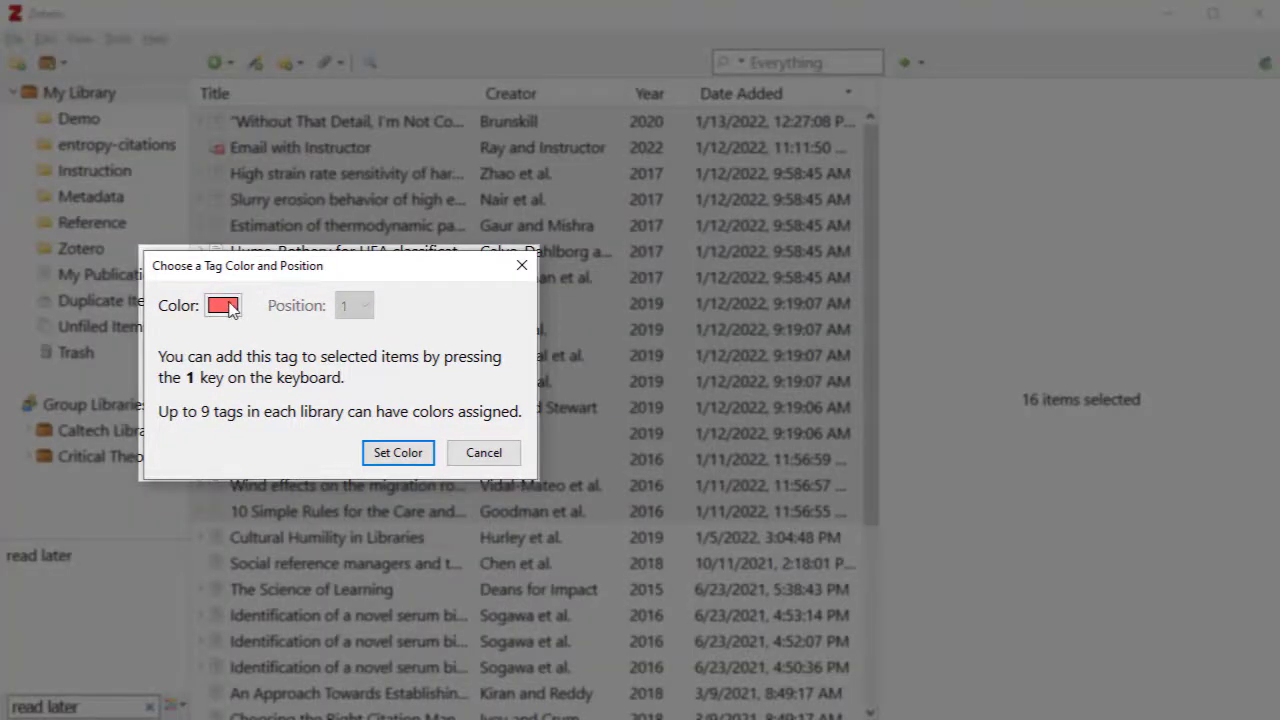
left_click(229, 307)
left_click(216, 384)
left_click(412, 450)
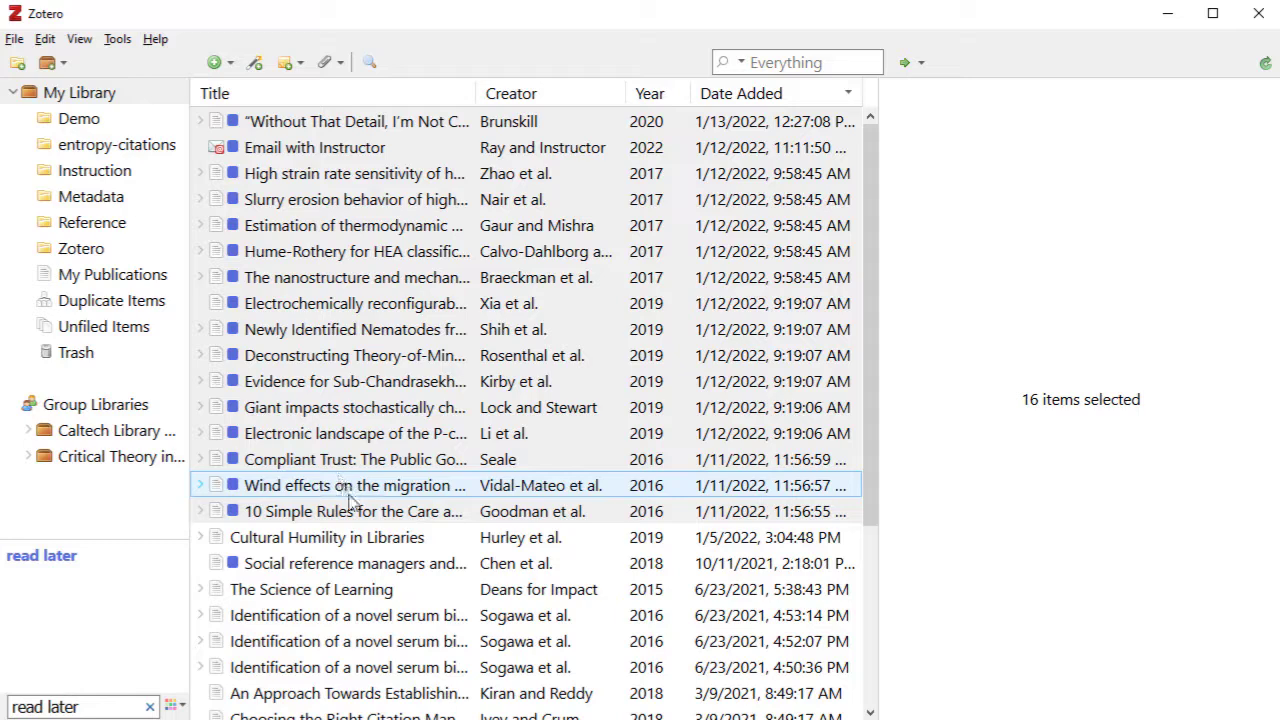
- Apply the colored "read later" tag to the item "Cultural Humility in Libraries"
left_click(447, 541)
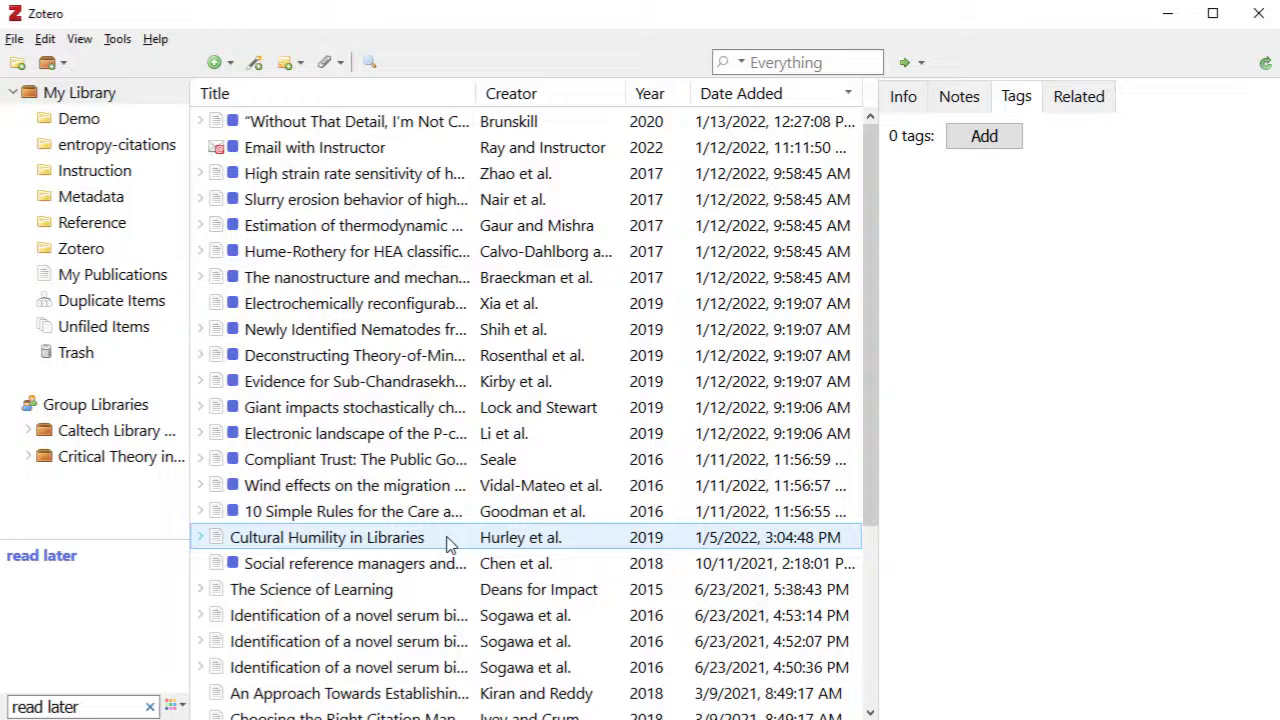
key("1")
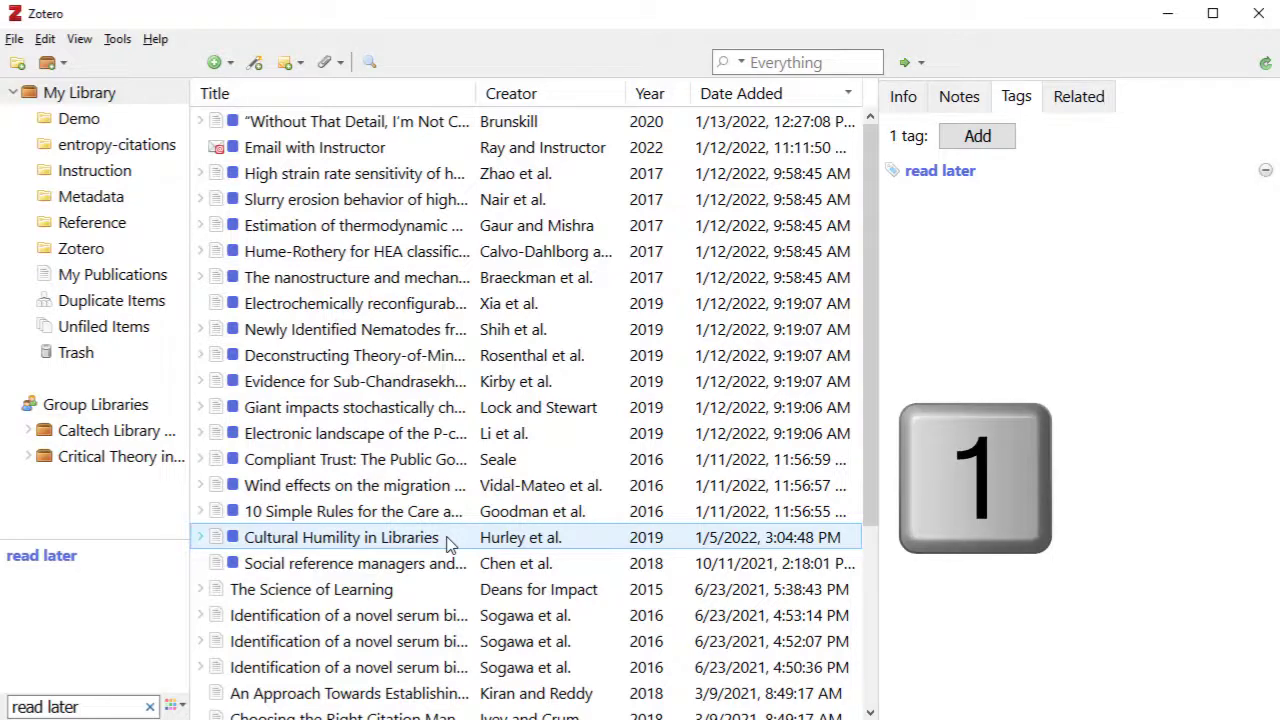